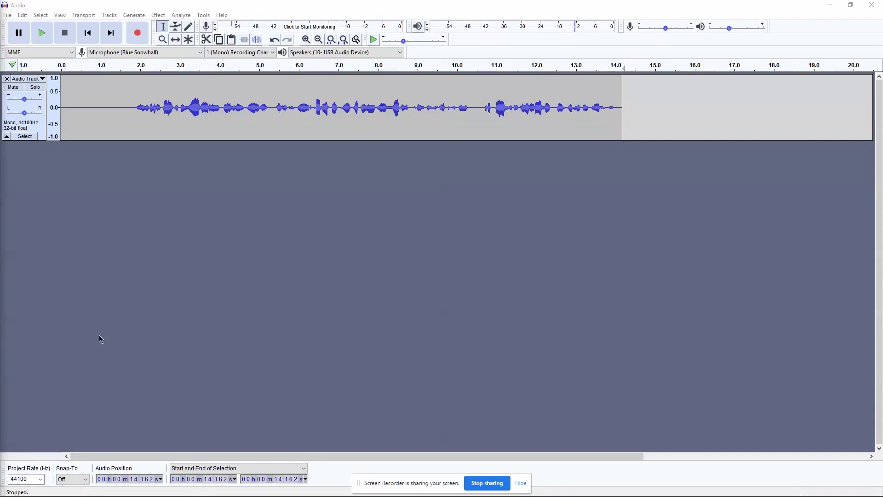
Close the leftover Plug-Ins Explorer window and hide the screen-sharing notice.
mouse_move(230, 496)
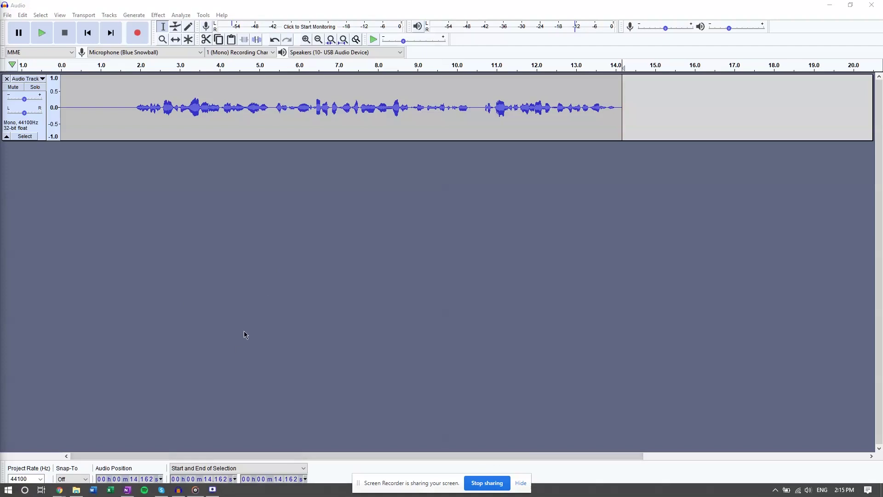
mouse_move(78, 494)
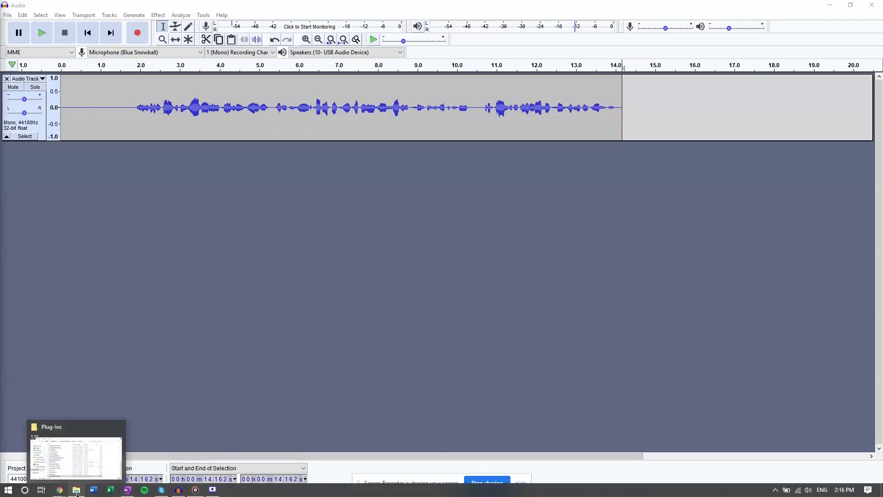
left_click(118, 427)
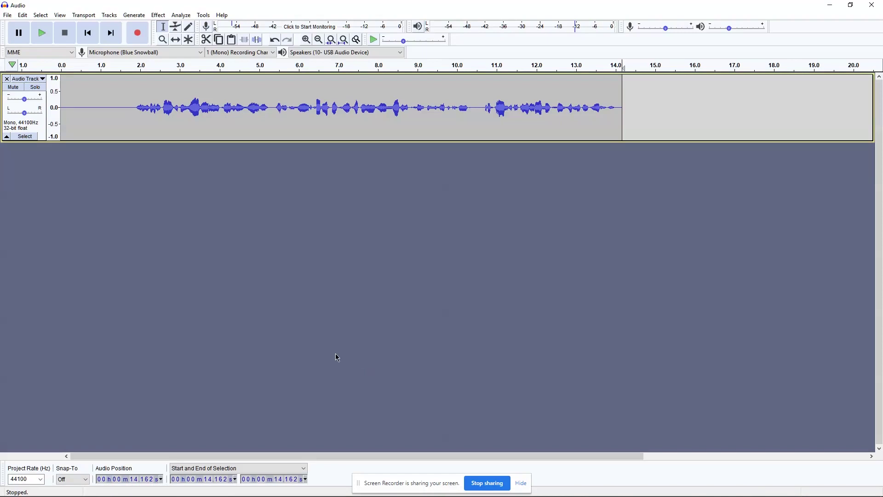
left_click(521, 484)
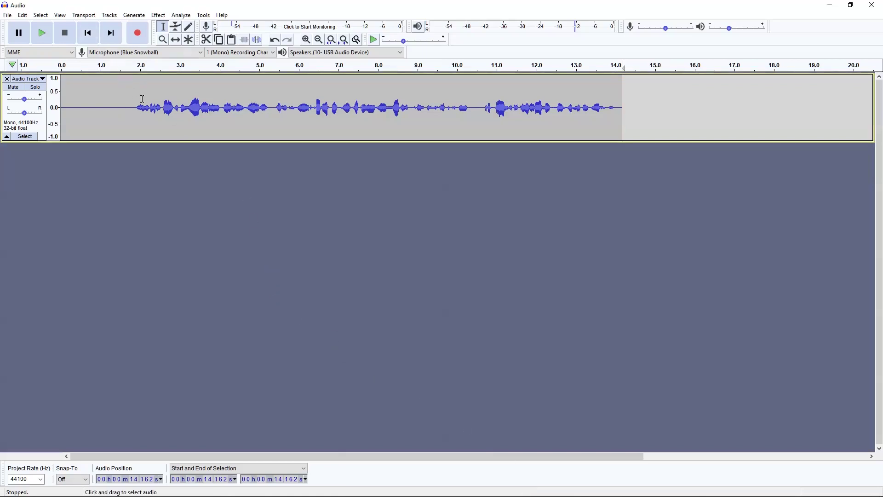
Play the speech recording from 1.858 s to review it.
left_click_drag(136, 102, 623, 111)
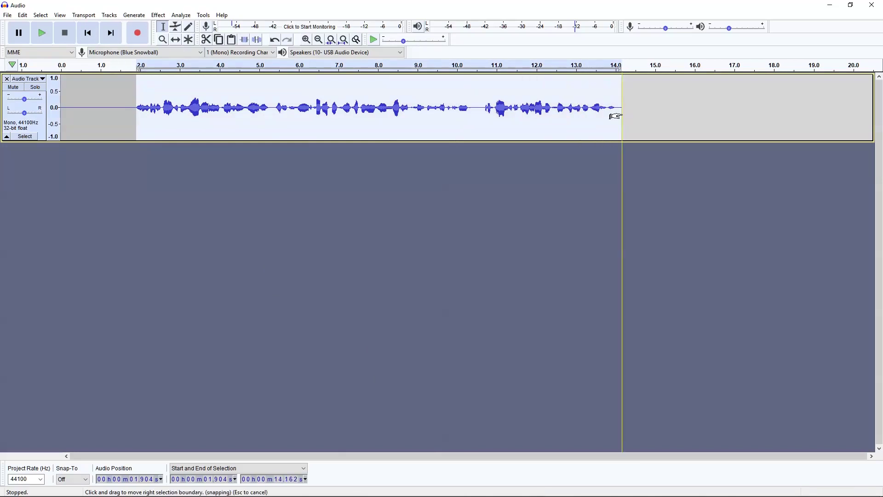
left_click(498, 216)
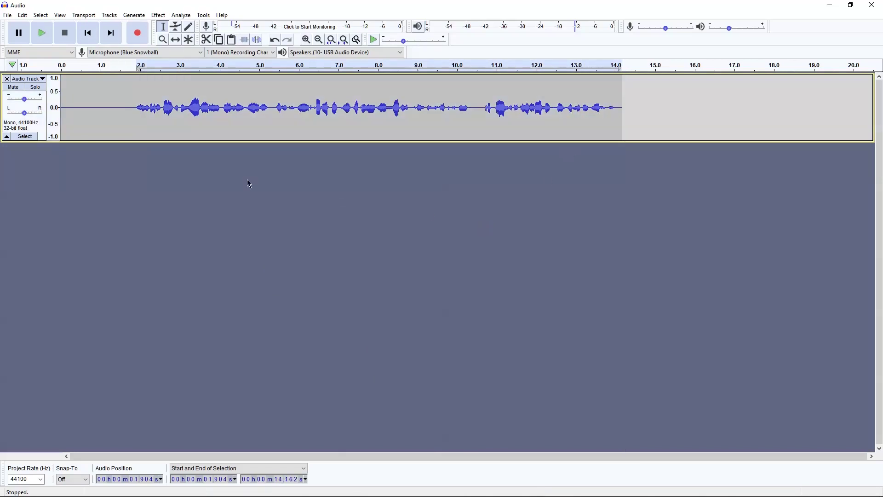
left_click(134, 109)
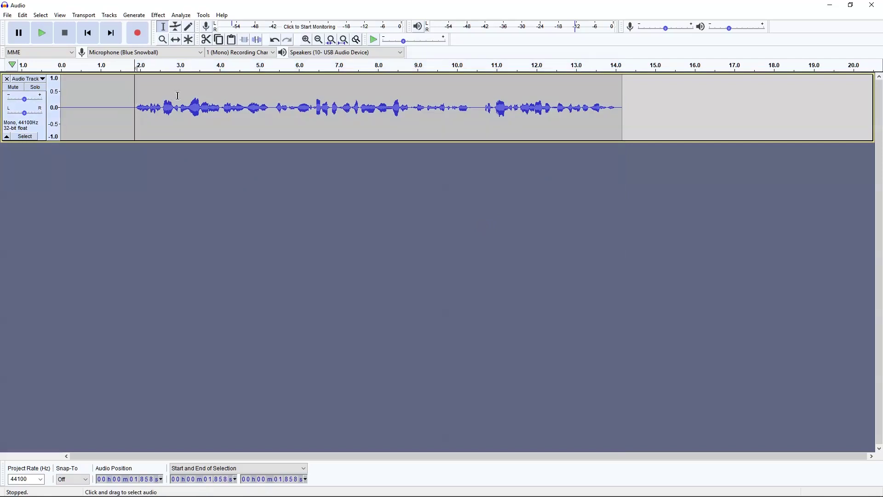
key("space")
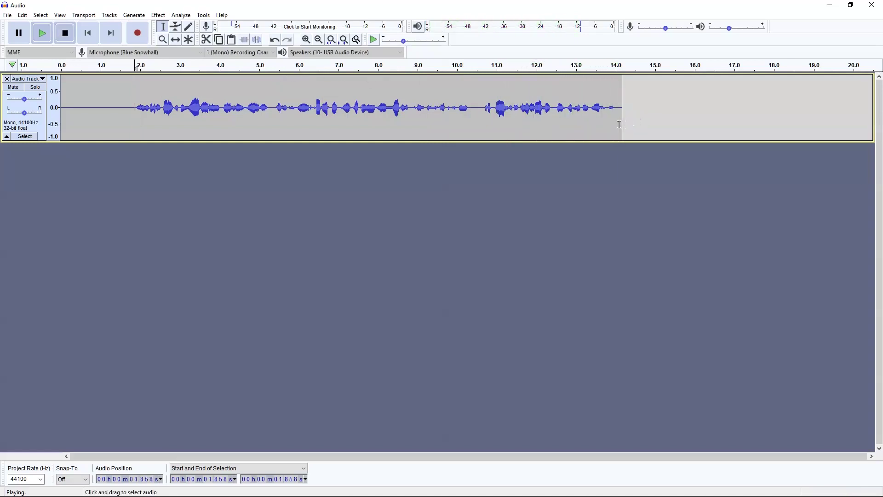
Paste a copy of the speech at 14.162 s, then select the opening silence (0–1.73 s).
left_click_drag(622, 108, 127, 107)
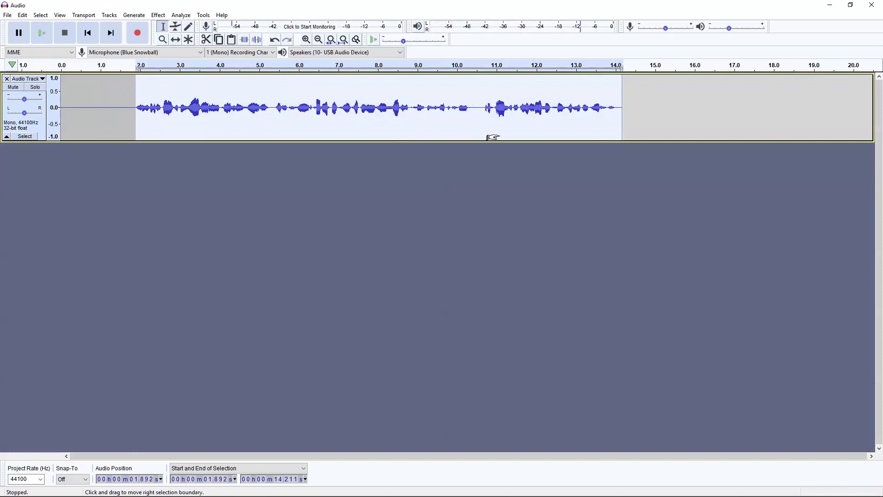
left_click(647, 120)
left_click(621, 118)
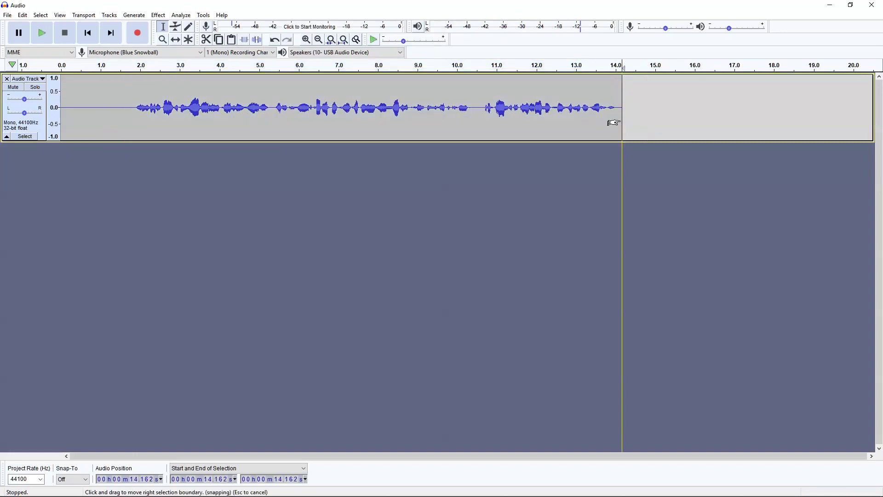
key("ctrl+v")
left_click_drag(418, 458, 126, 161)
left_click_drag(130, 100, 59, 102)
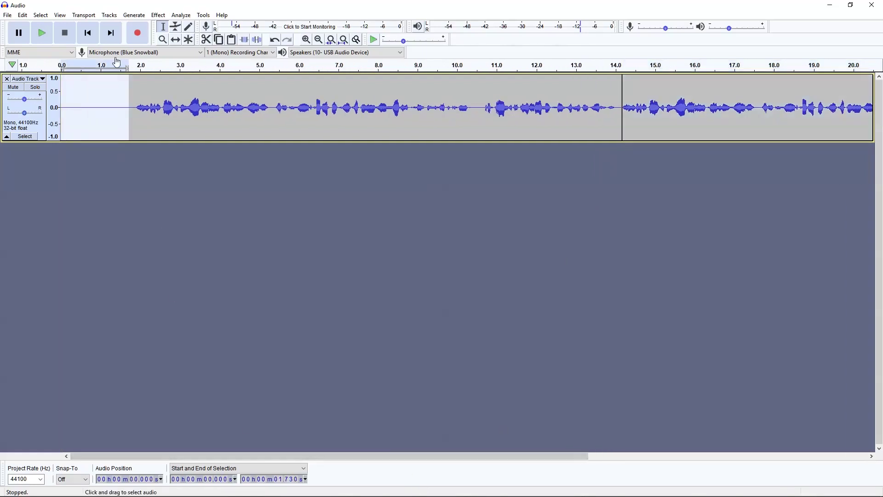
Capture the selected opening silence as the Noise Reduction noise profile.
left_click(158, 17)
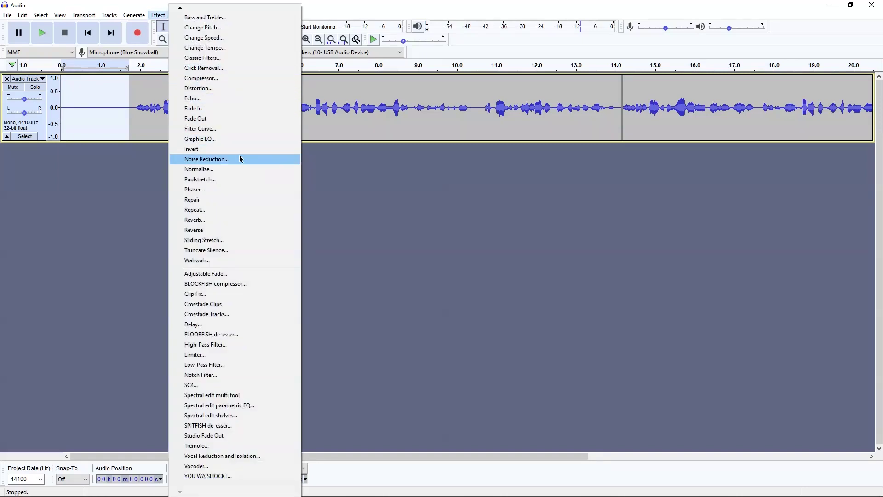
left_click(239, 159)
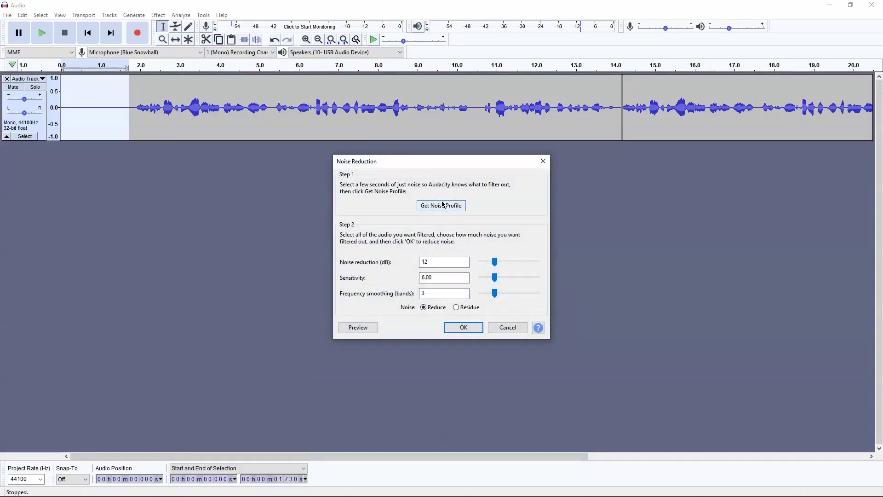
left_click(442, 205)
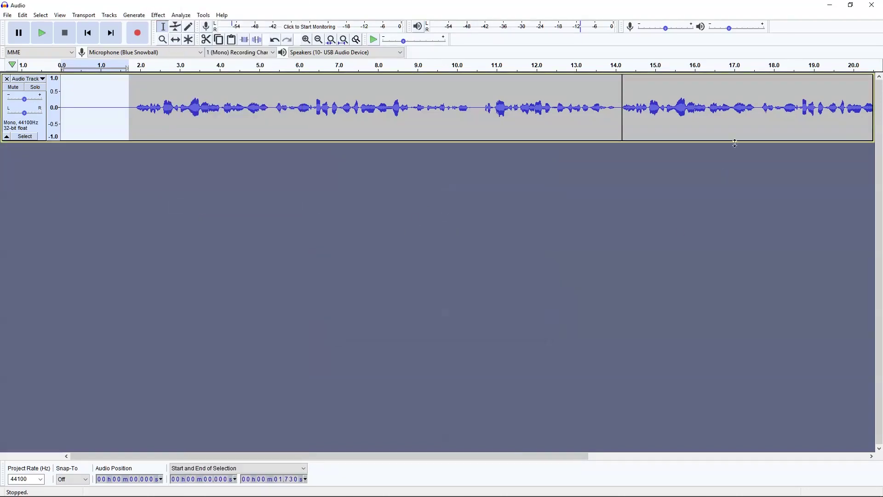
Apply 12 dB noise reduction to the whole second copy (14.162–26.433 s).
double_click(742, 122)
left_click_drag(532, 454, 649, 442)
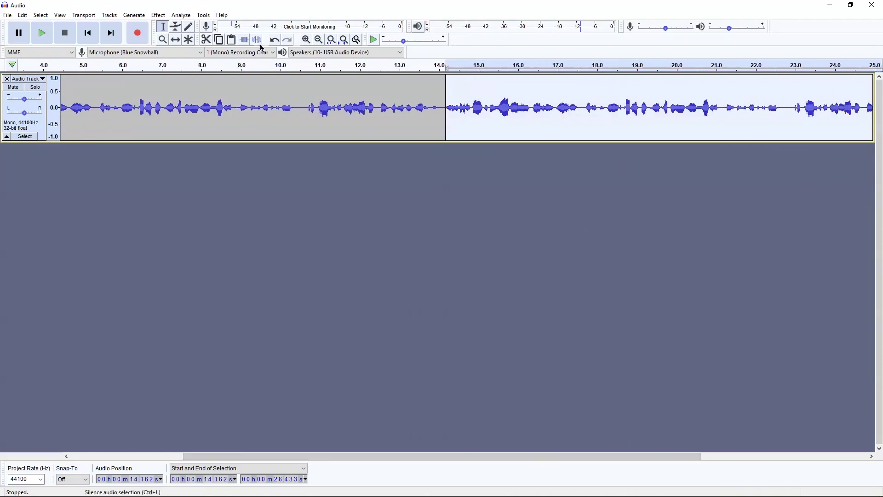
left_click(161, 19)
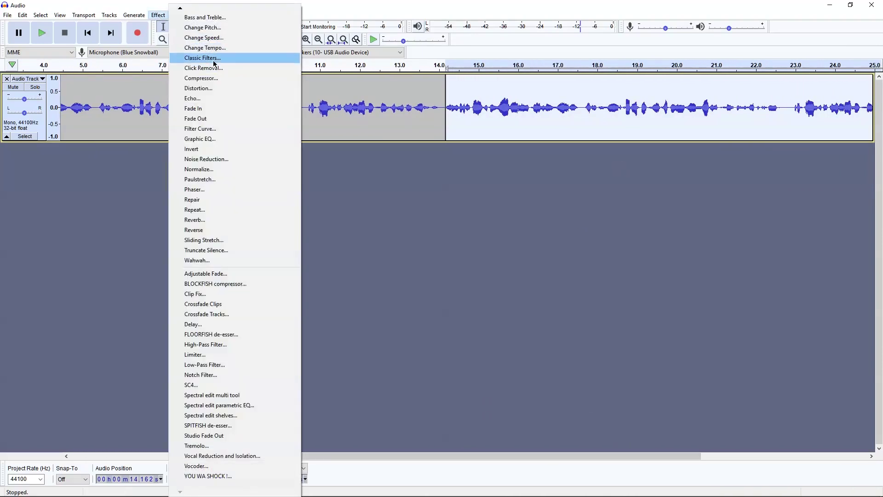
left_click(270, 159)
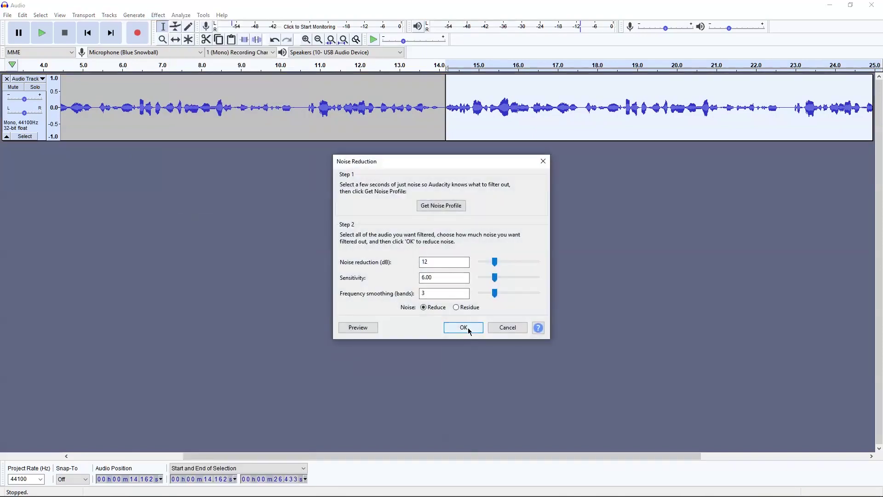
left_click(464, 327)
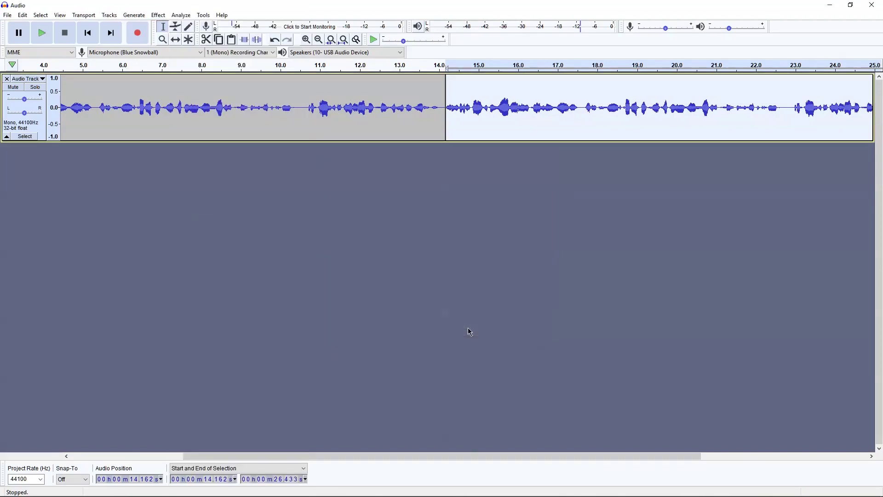
left_click(453, 137)
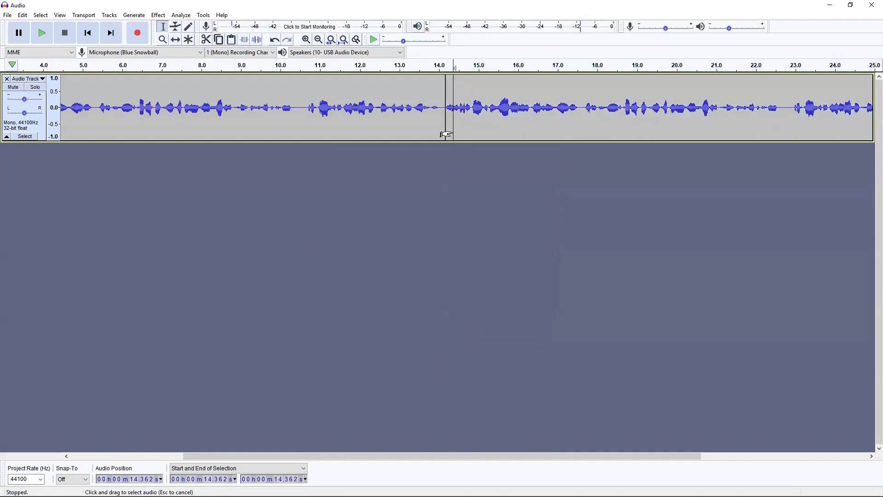
left_click(450, 137)
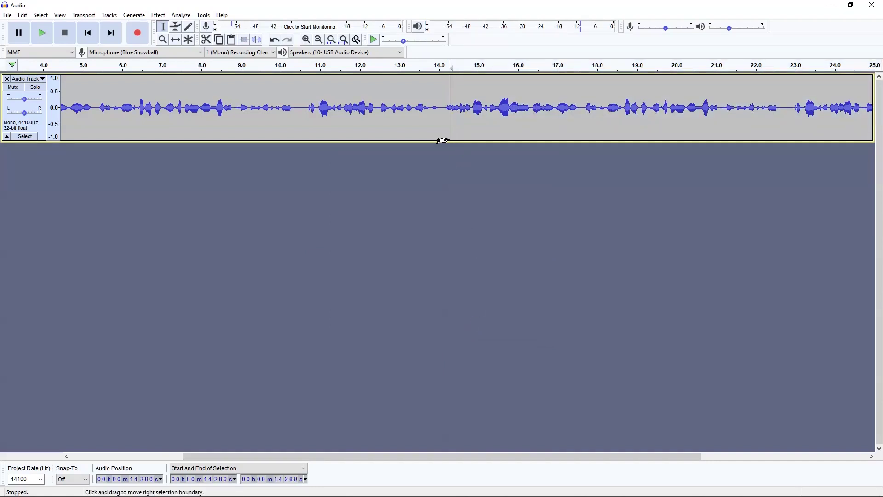
key("space")
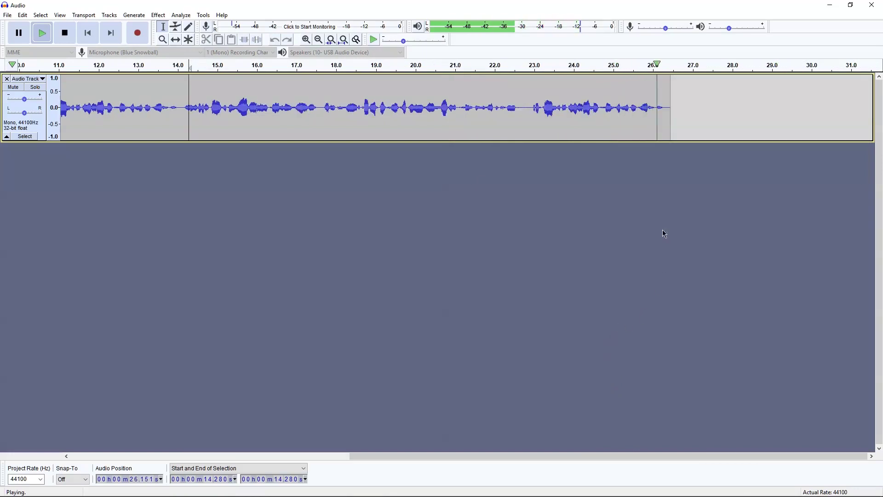
left_click(665, 106)
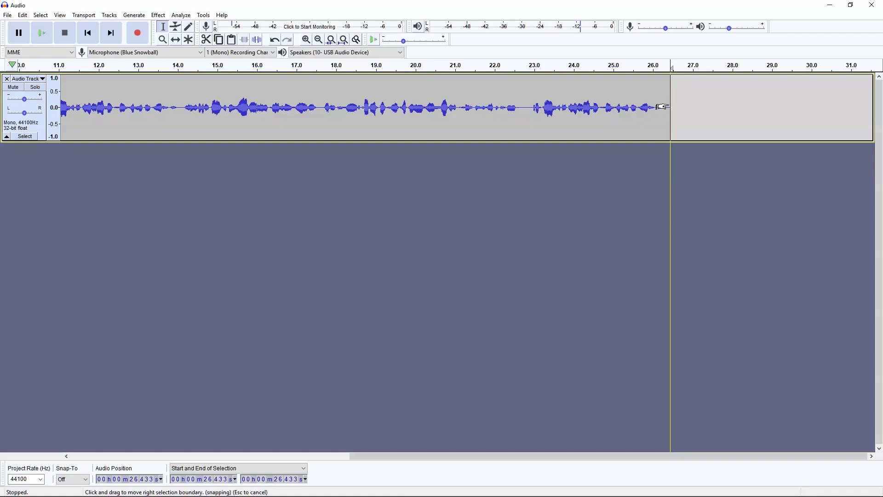
key("ctrl+v")
left_click_drag(622, 457, 763, 442)
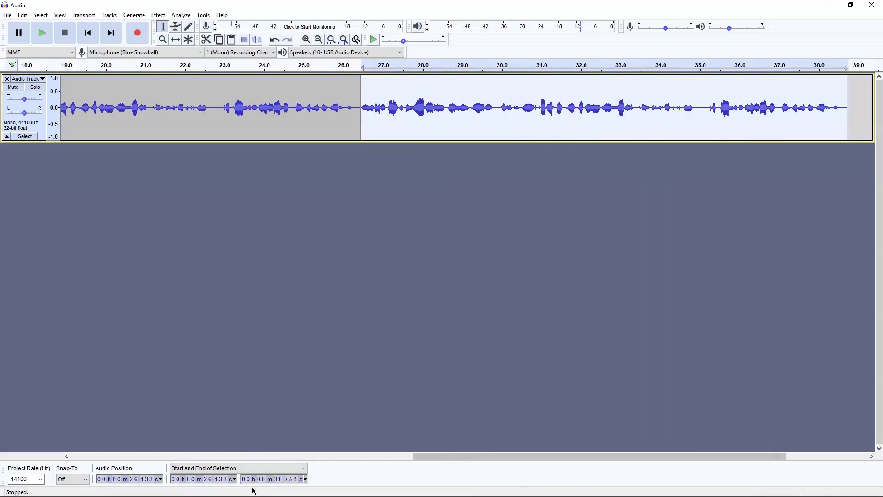
mouse_move(263, 494)
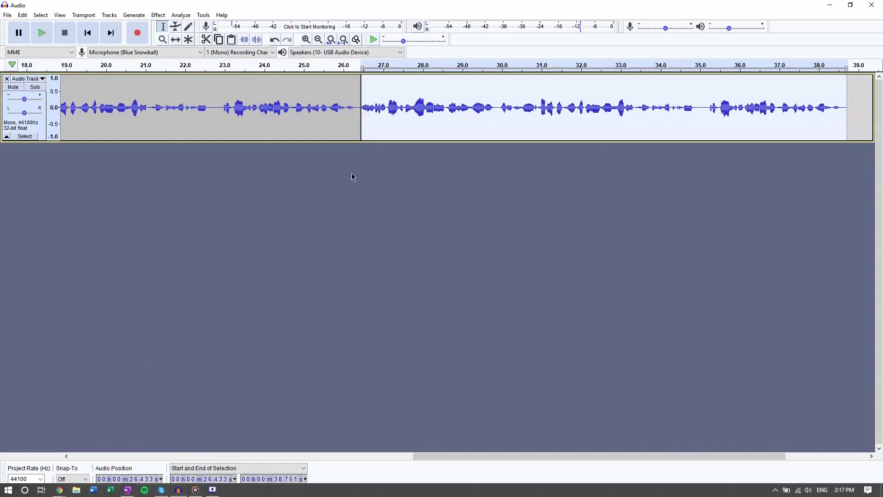
key("Delete")
Browse to C:\Program Files (x86)\Audacity\Plug-Ins in File Explorer.
left_click_drag(643, 455, 509, 455)
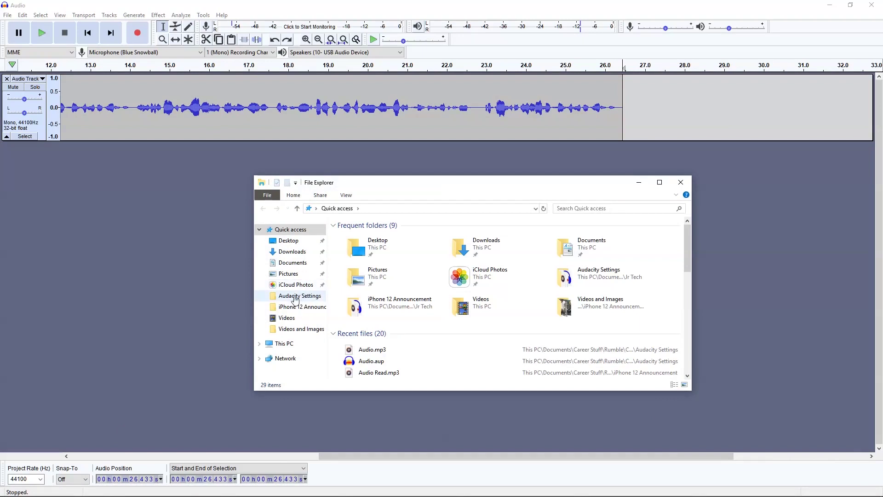
left_click(289, 349)
double_click(493, 332)
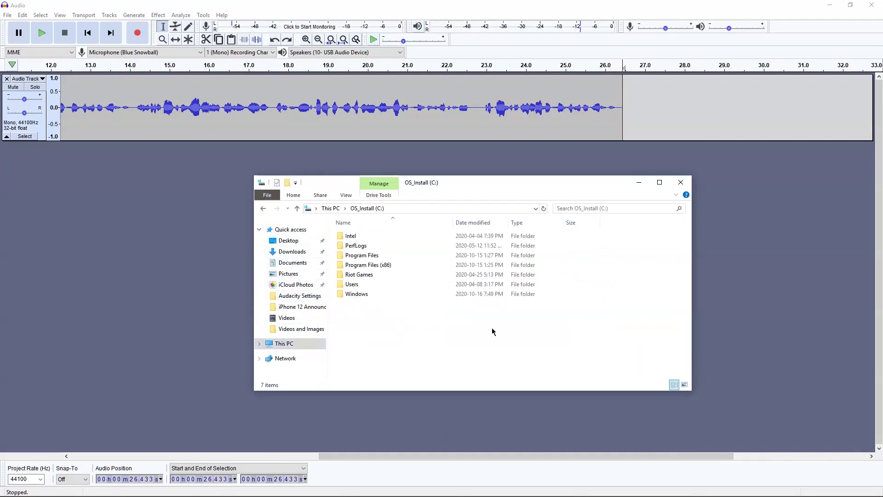
double_click(380, 266)
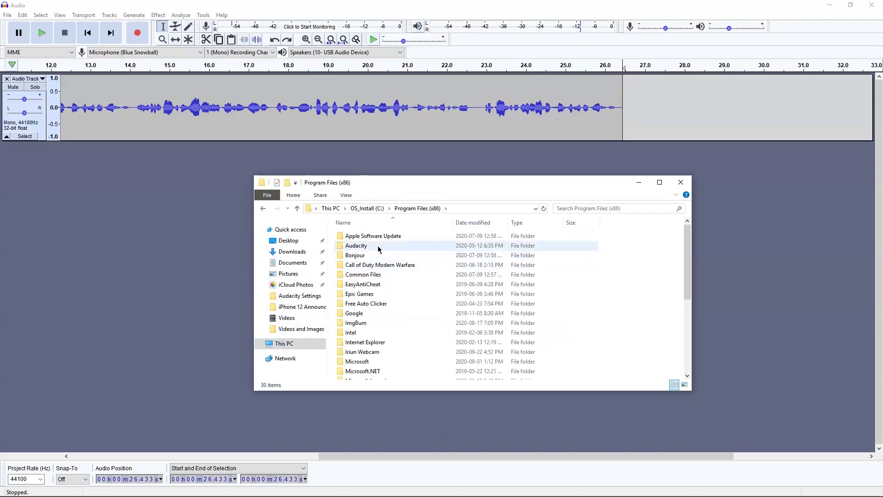
double_click(364, 245)
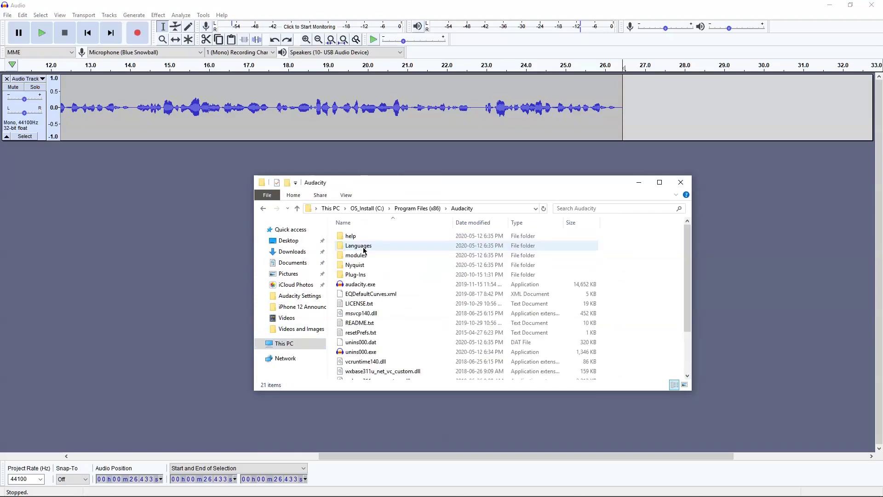
double_click(362, 275)
left_click_drag(686, 243, 688, 328)
Point out the YOU WA SHOCK !.dll, TAL-Reverb-2-64.dll and SPITFISH.dll plug-in files.
mouse_move(378, 374)
left_mouse_down()
mouse_move(326, 354)
mouse_move(450, 298)
mouse_move(462, 380)
mouse_move(418, 366)
mouse_move(387, 375)
left_mouse_up()
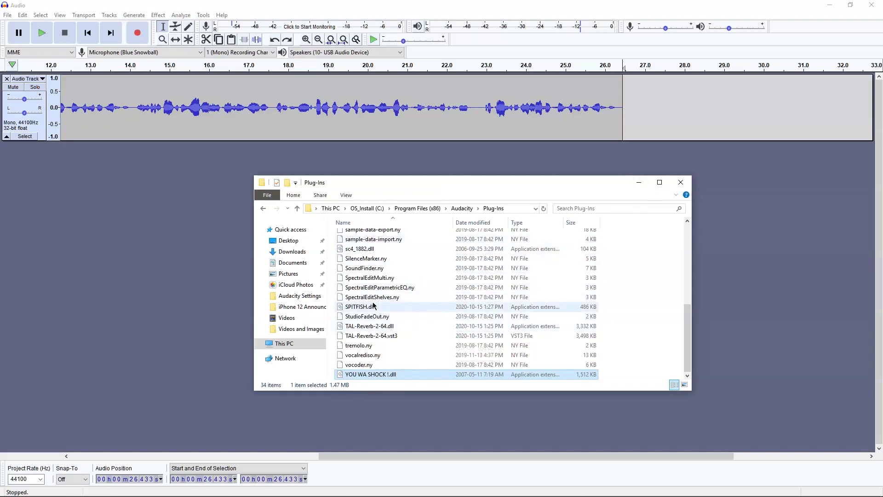
left_click(381, 326)
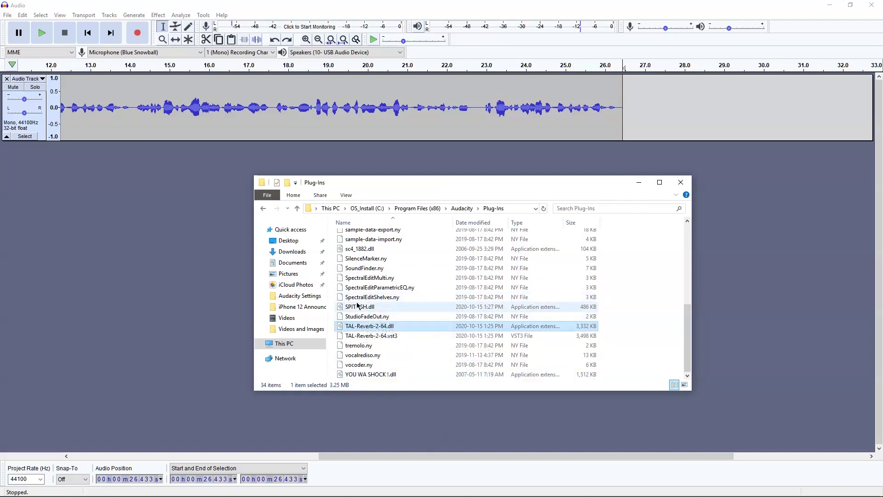
left_click(452, 305)
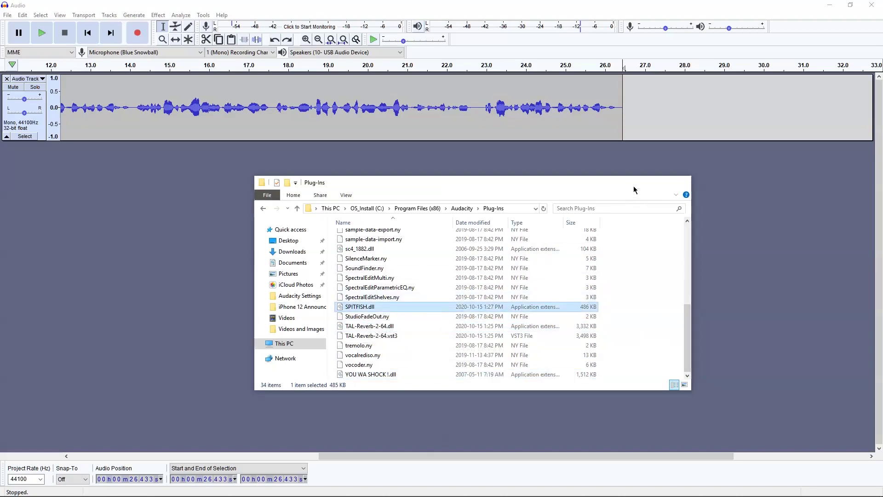
Minimize the Plug-Ins window and select a stretch of speech in Audacity.
left_click(636, 183)
left_click_drag(713, 456, 527, 469)
left_click_drag(354, 108, 782, 120)
Apply YOU WA SHOCK ! with a low knob setting to the speech from 10.4 s to the end.
left_click(646, 132)
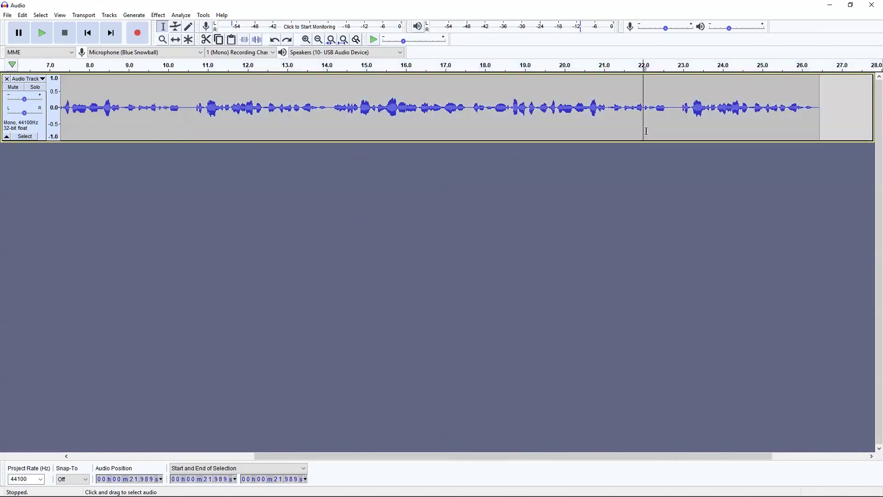
left_click_drag(185, 120, 874, 115)
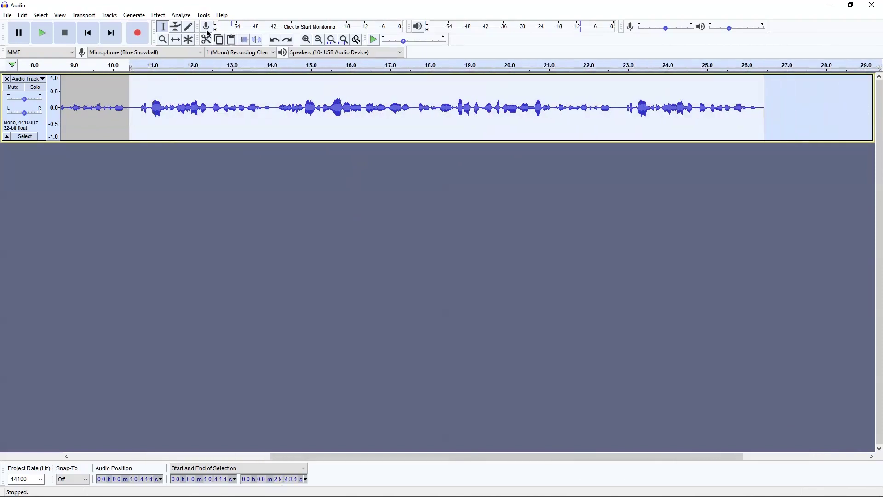
left_click(158, 15)
left_click(208, 476)
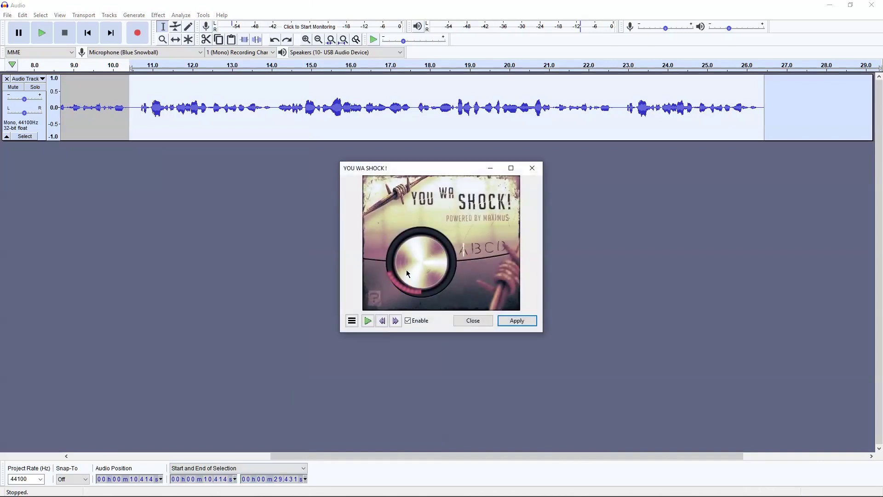
left_click_drag(390, 283, 361, 267)
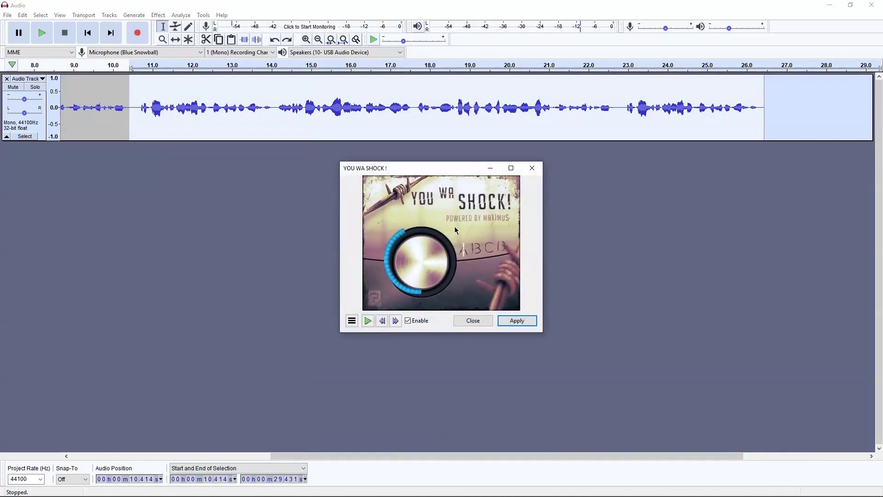
left_click_drag(455, 230, 451, 283)
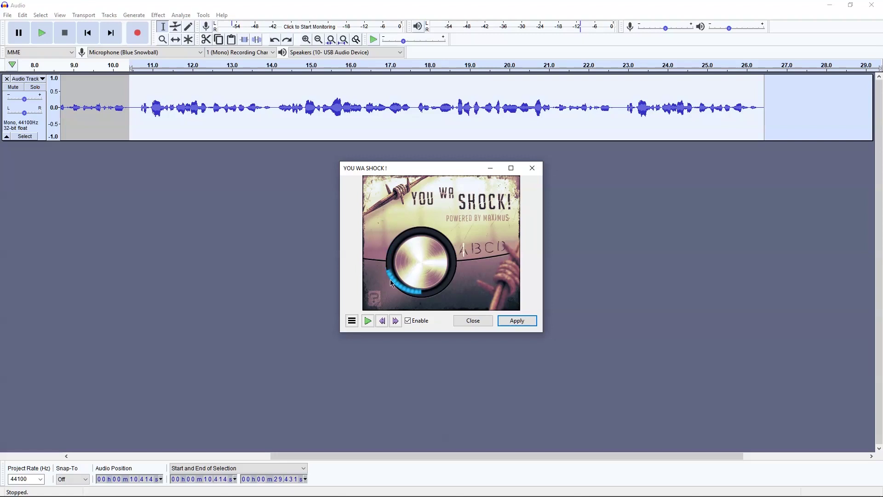
left_click(529, 321)
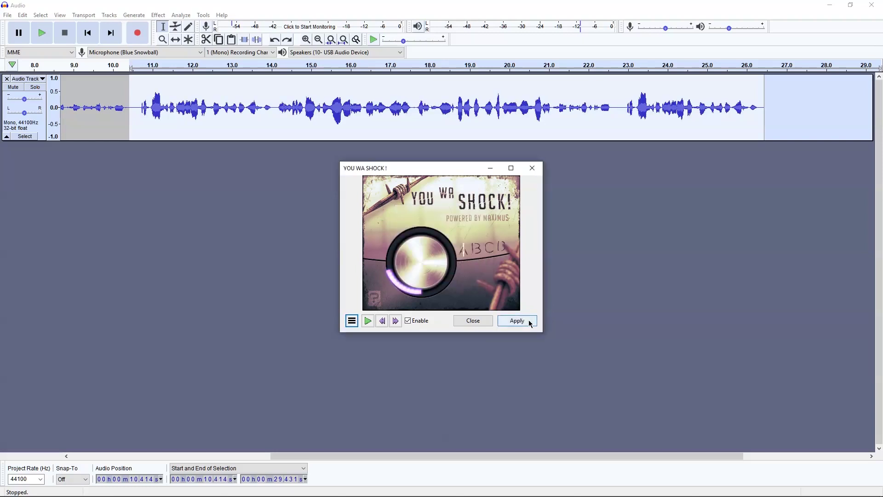
left_click(476, 321)
Play back the processed speech, then select from 14.153 s to the clip end.
key("space")
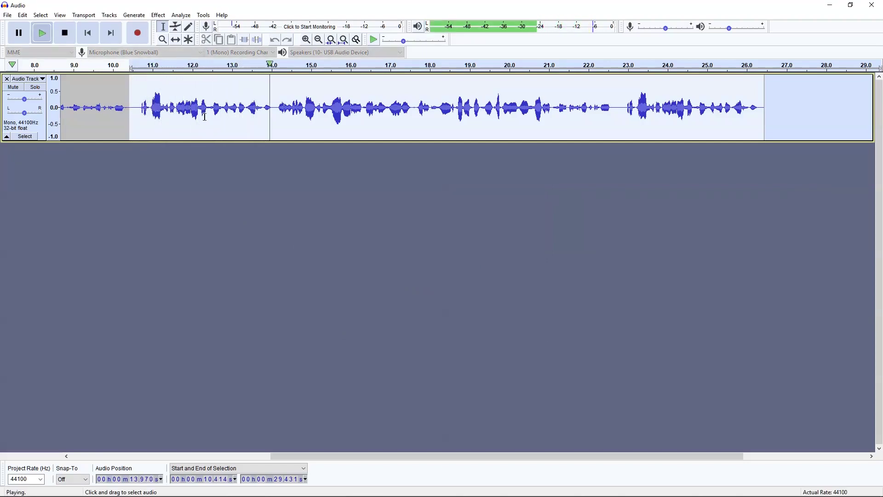
key("space")
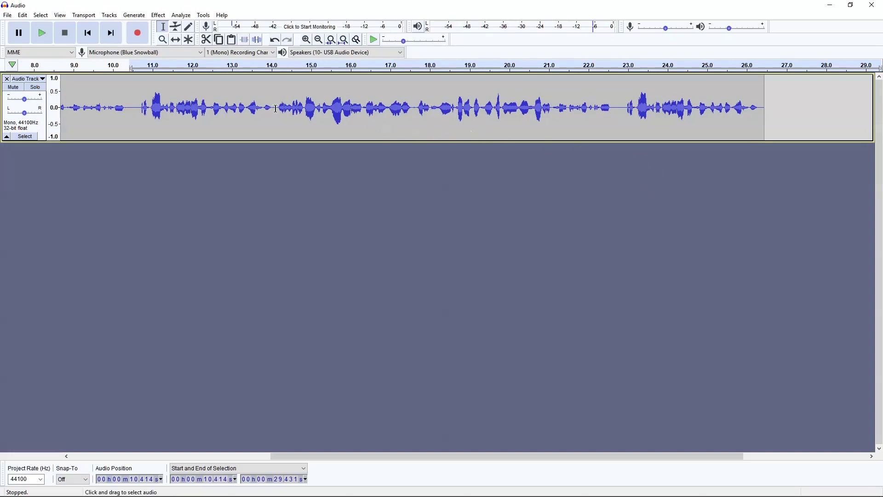
left_click_drag(277, 108, 764, 116)
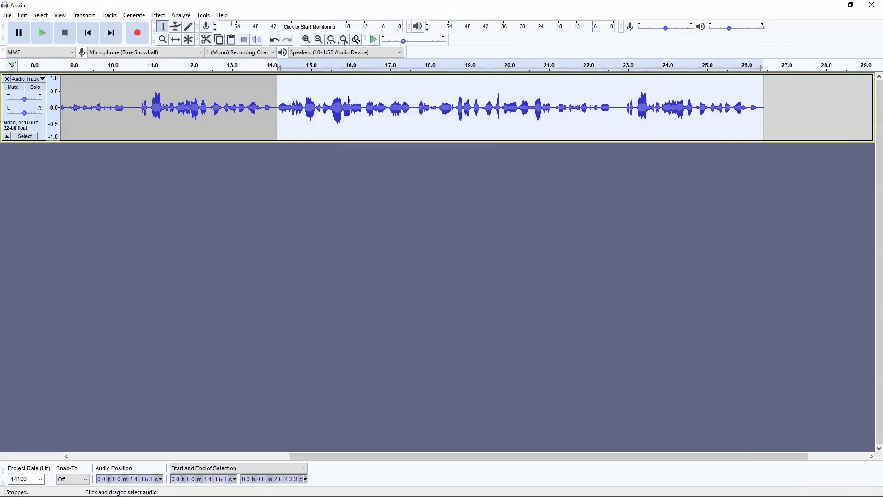
Normalize the selection to a -1.0 dB peak with DC offset removed, then play it.
left_click(159, 16)
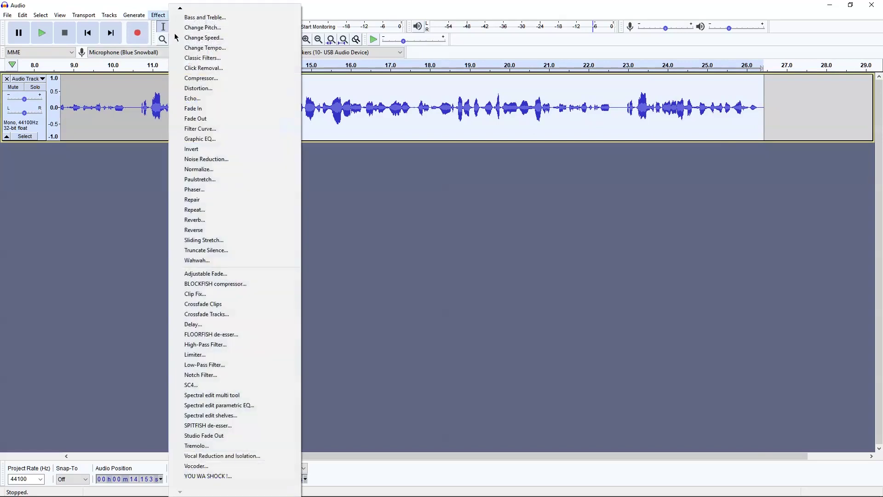
left_click(241, 168)
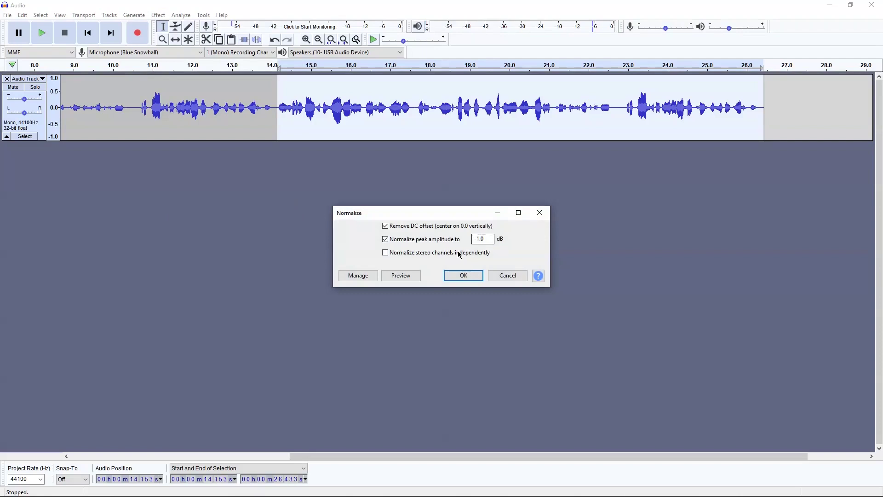
left_click(463, 275)
key("space")
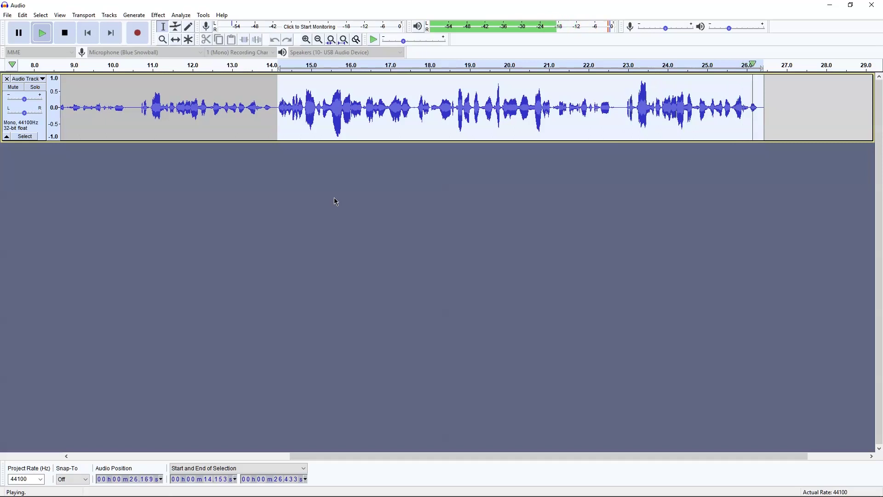
Amplify the selection by -1.5 dB and play back the result.
left_click(159, 15)
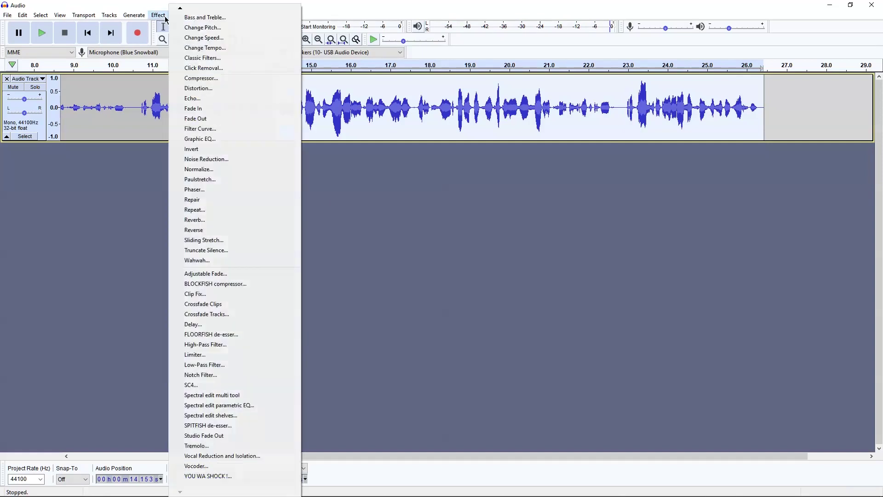
mouse_move(179, 13)
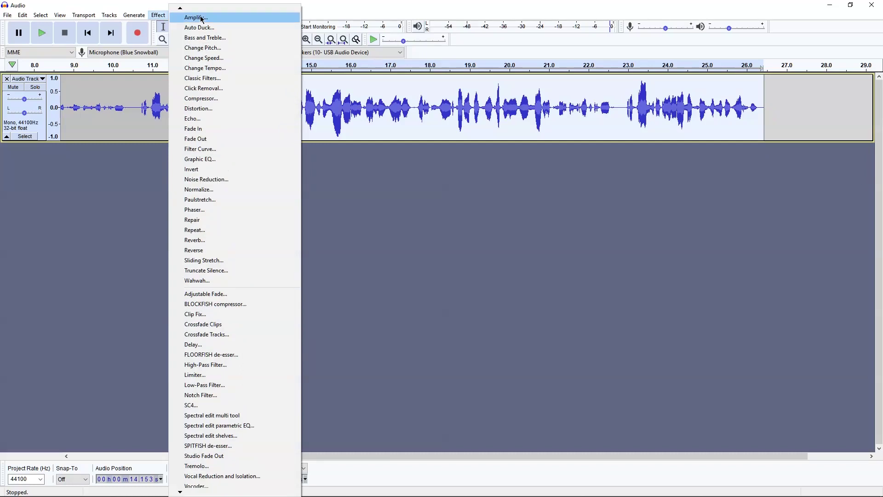
left_click(201, 18)
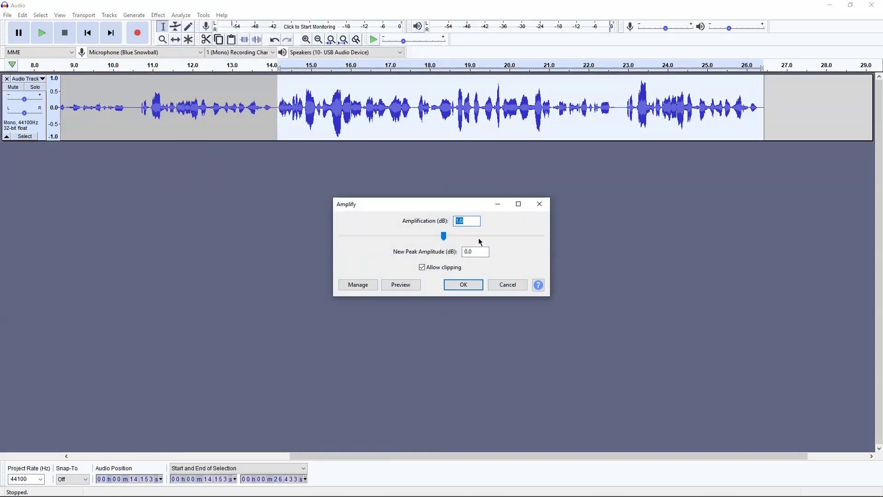
type("-1.5")
key("Return")
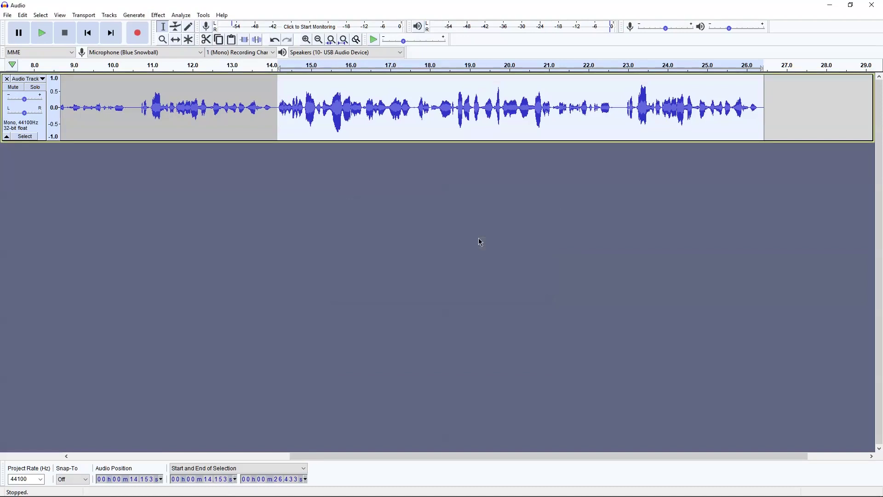
key("space")
Raise the SPITFISH de-esser's sense and preview both the sibilance alone and the full output.
left_click(159, 15)
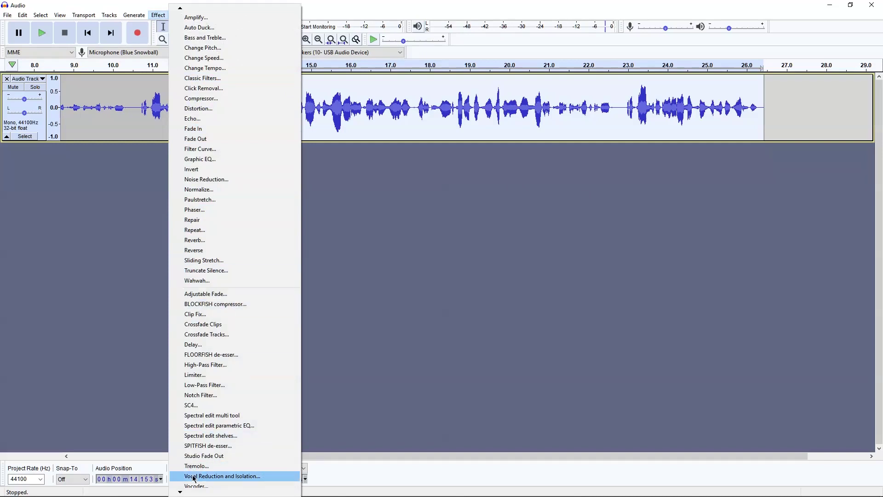
mouse_move(183, 491)
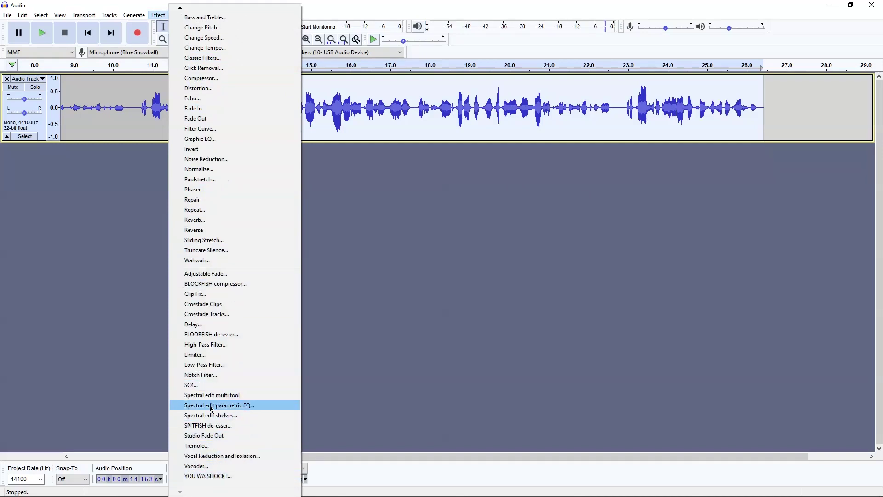
left_click(214, 425)
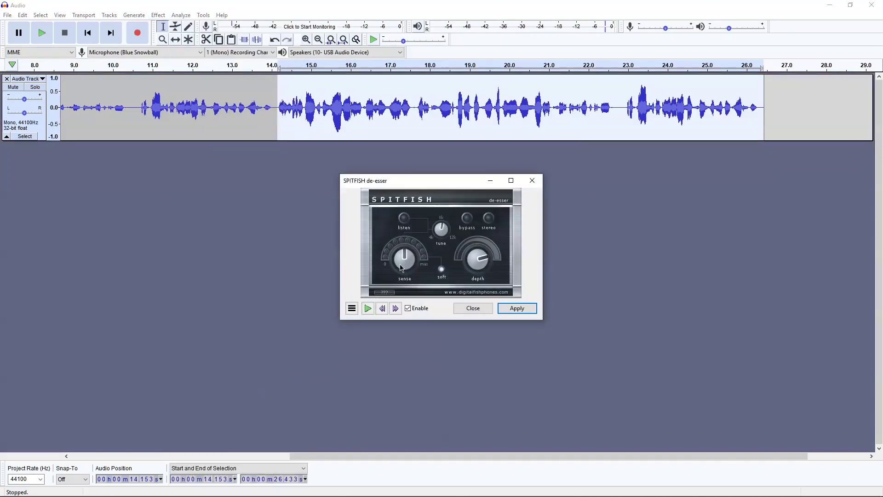
left_click_drag(395, 263, 408, 244)
left_click_drag(482, 259, 488, 254)
left_click(406, 223)
left_click(369, 308)
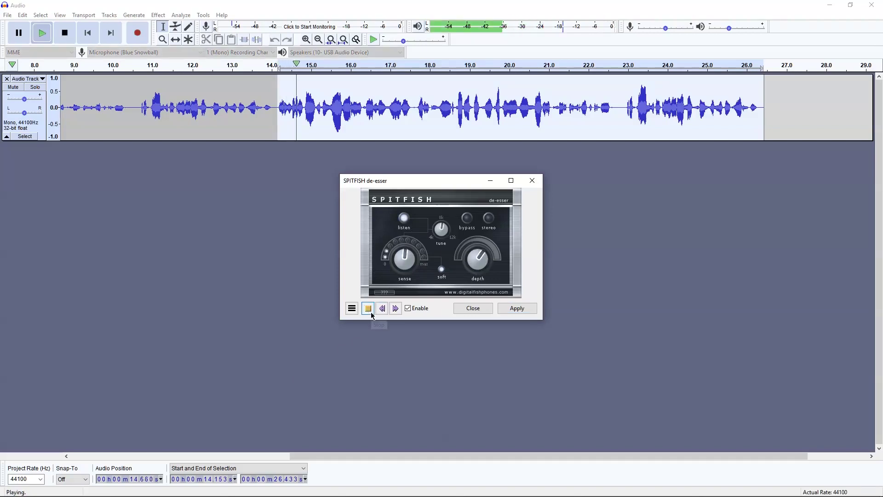
left_click(368, 309)
left_click(404, 221)
Fine-tune sense and depth, preview again, and apply the de-esser to 14.153–26.433 s.
left_click_drag(405, 258, 407, 247)
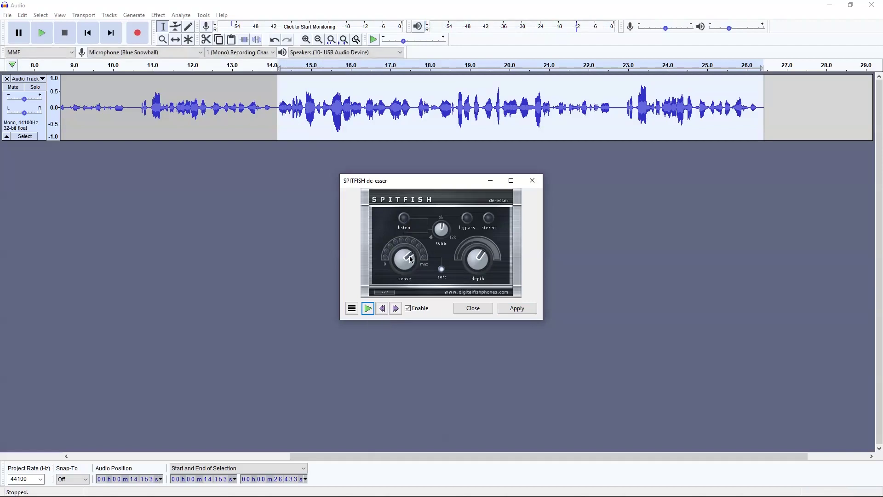
left_click(368, 309)
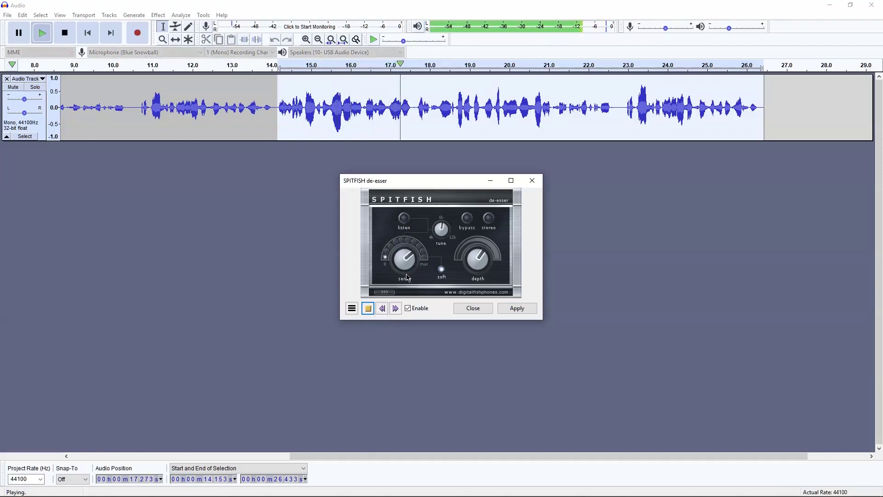
mouse_move(415, 263)
left_mouse_down()
mouse_move(388, 260)
mouse_move(414, 254)
left_mouse_up()
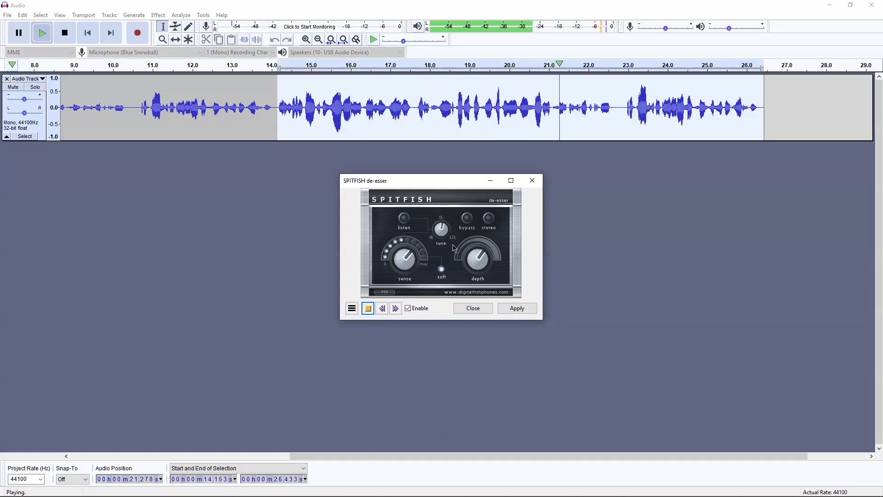
left_click_drag(478, 255, 476, 271)
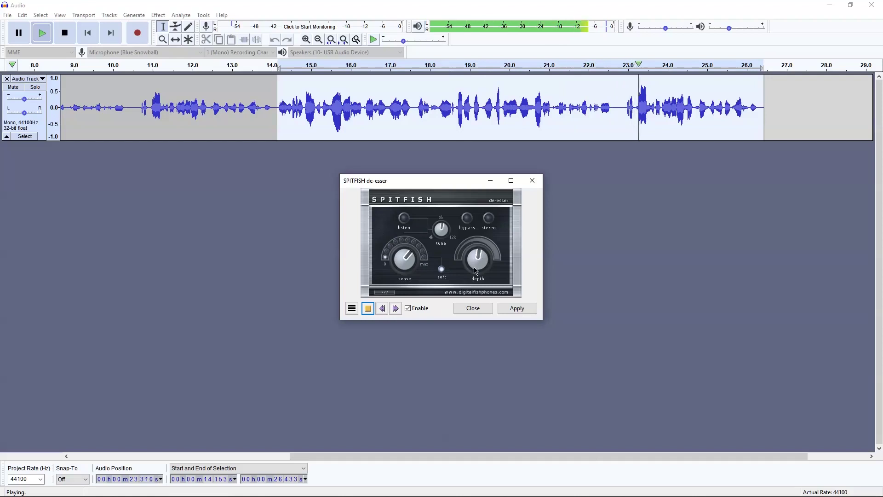
left_click(516, 308)
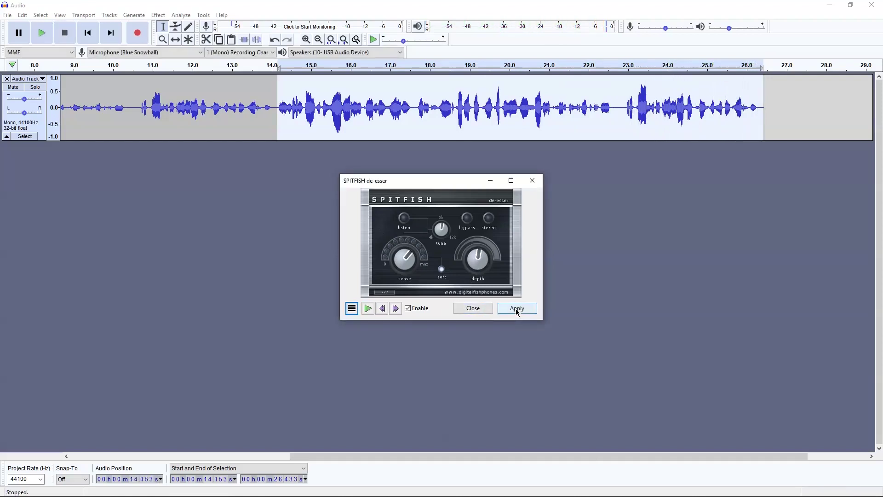
left_click(473, 308)
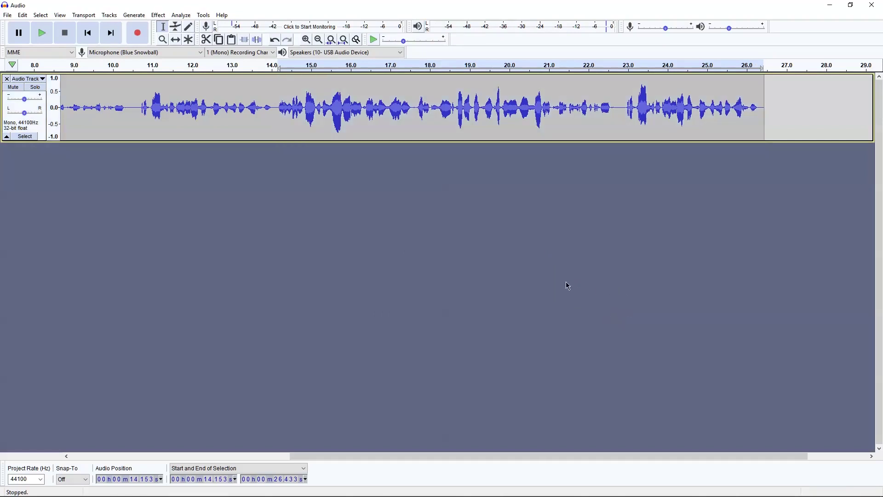